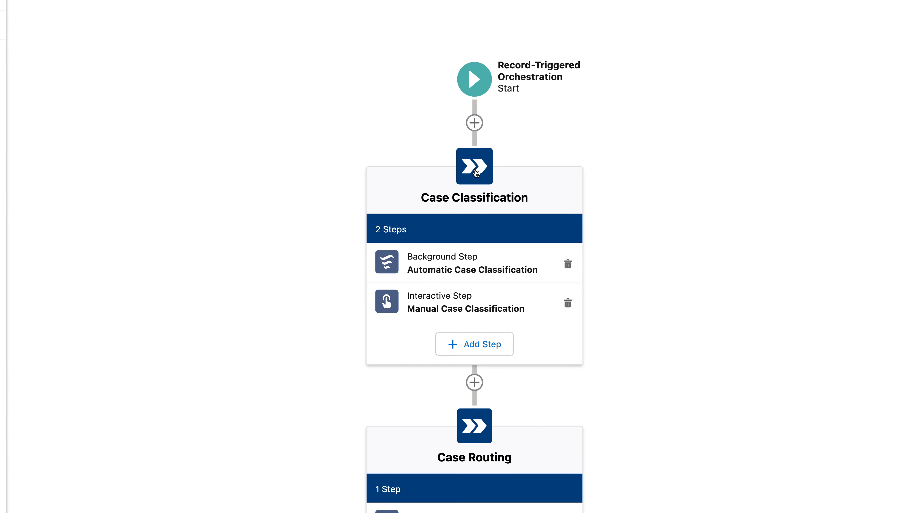
# Step: Review the Case Classification stage's exit condition and the settings of its Automatic Case Classification background step
pyautogui.click(476, 173)
pyautogui.click(480, 304)
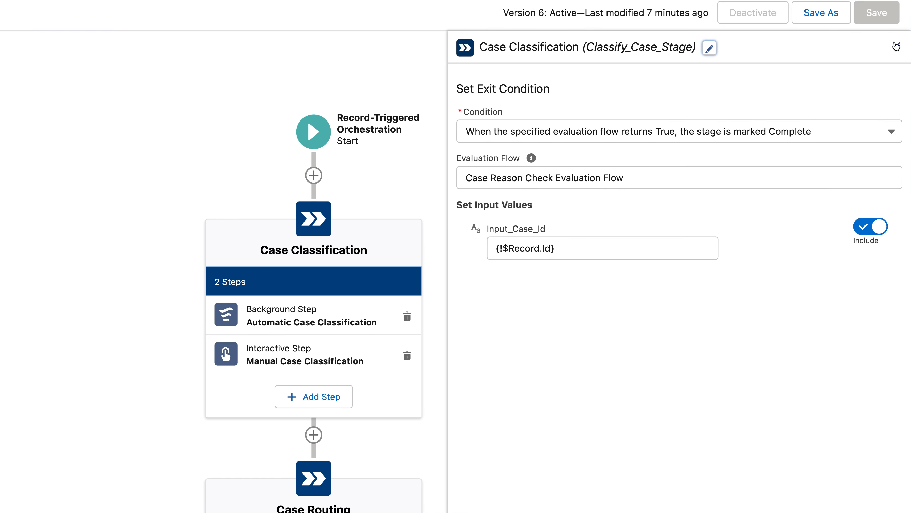
pyautogui.click(896, 46)
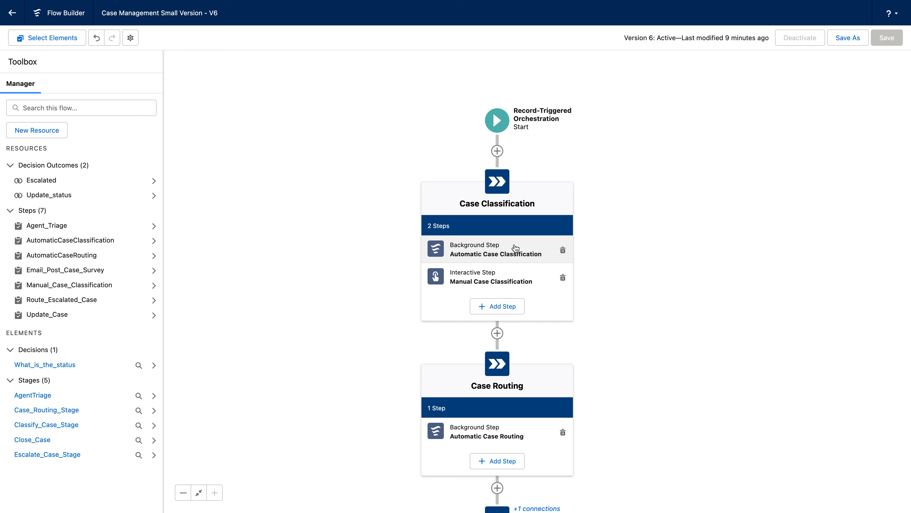
pyautogui.click(481, 253)
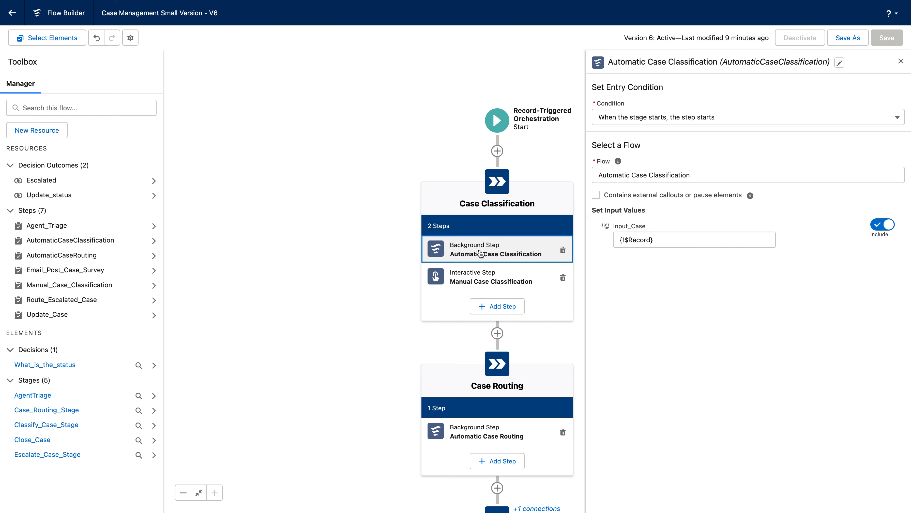
pyautogui.click(407, 247)
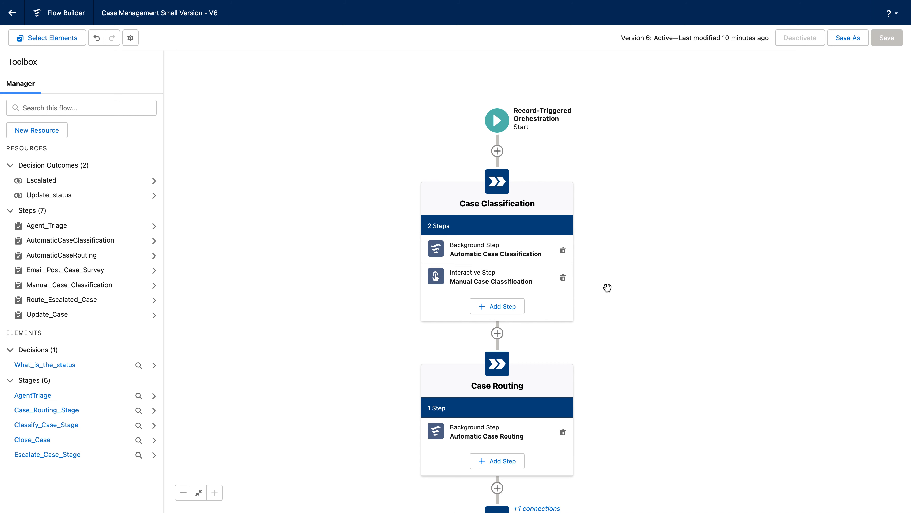
# Step: Try the Case Classification stage's exit condition based on all steps being marked Complete, and return to the specified evaluation flow condition
pyautogui.click(500, 190)
pyautogui.click(497, 274)
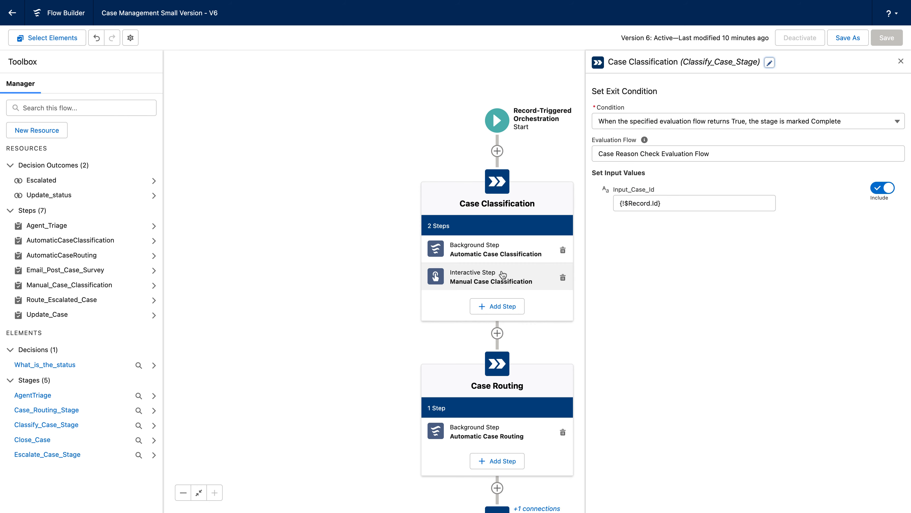
pyautogui.click(641, 120)
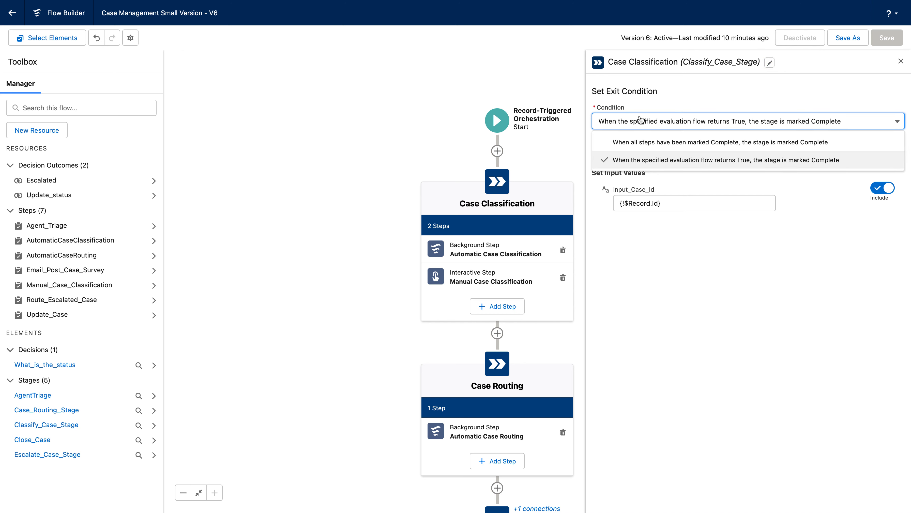
pyautogui.click(628, 141)
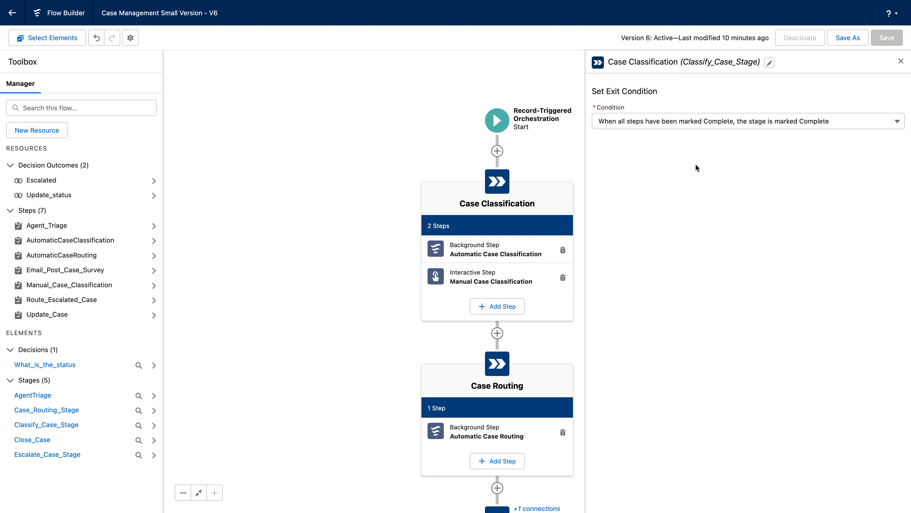
pyautogui.click(643, 129)
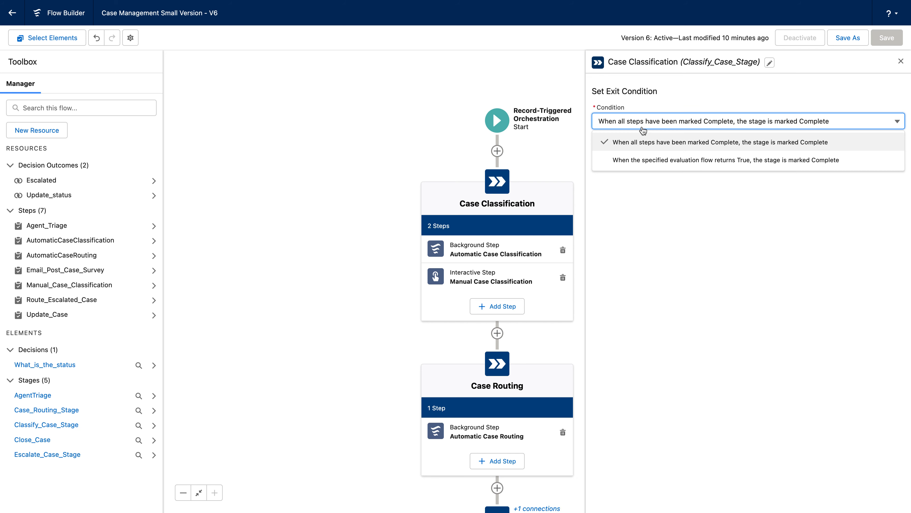
pyautogui.click(604, 160)
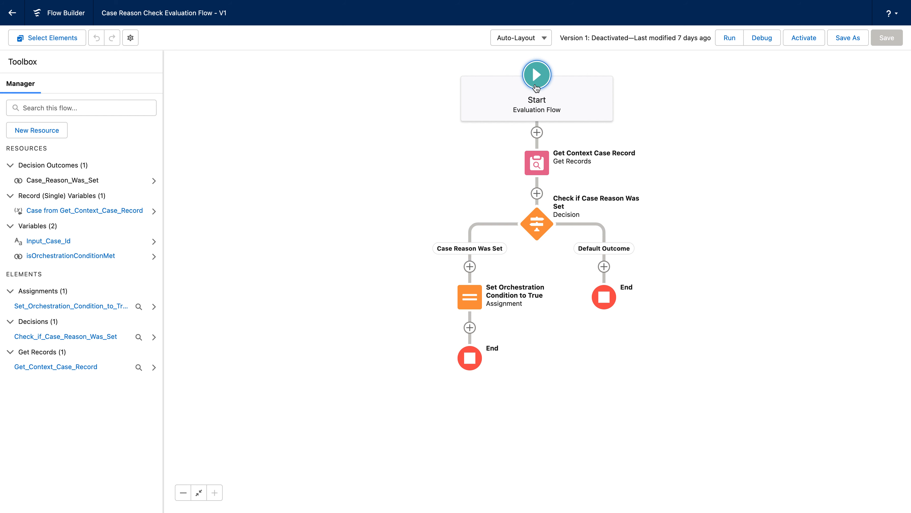
# Step: Review the object, filter and storage settings of Get Context Case Record in the Case Reason Check Evaluation Flow
pyautogui.click(545, 166)
pyautogui.click(537, 246)
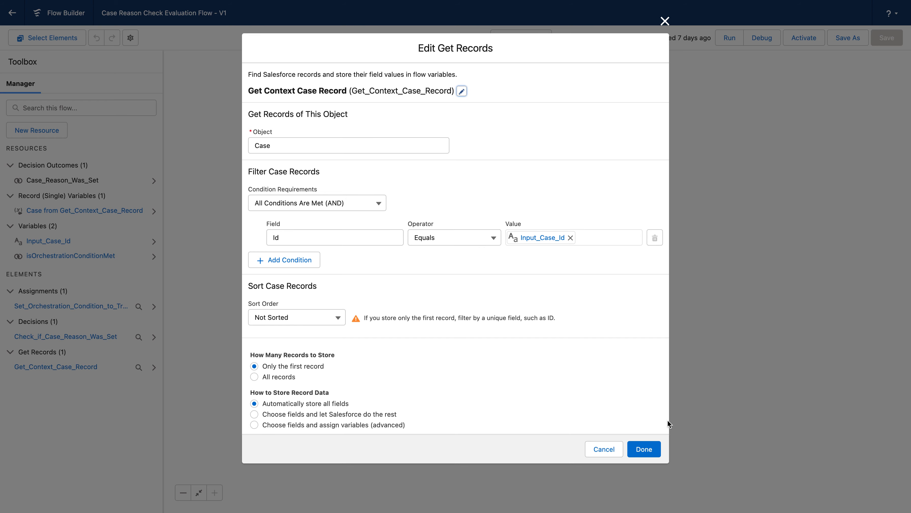
pyautogui.click(640, 450)
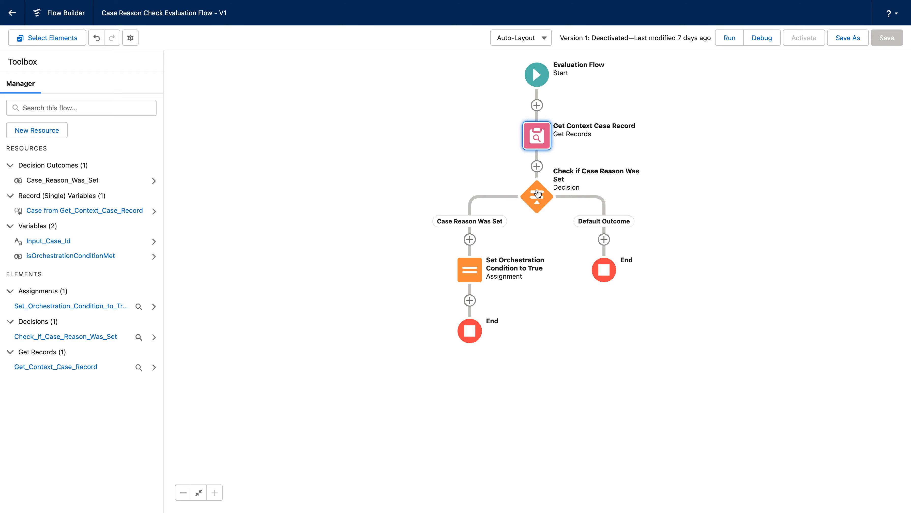
# Step: Open the Check if Case Reason Was Set decision and inspect the resource, operator and value of its Case Reason Was Set outcome
pyautogui.click(533, 197)
pyautogui.click(551, 293)
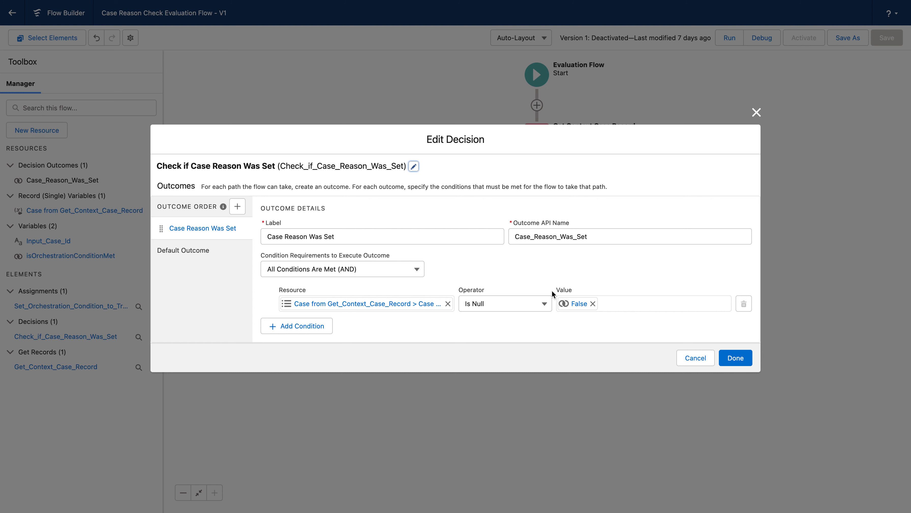
pyautogui.click(347, 304)
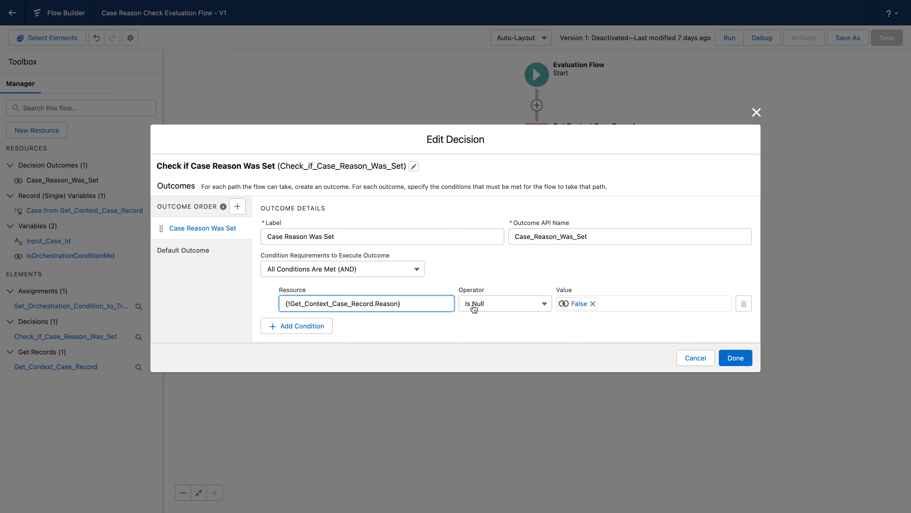
pyautogui.click(571, 318)
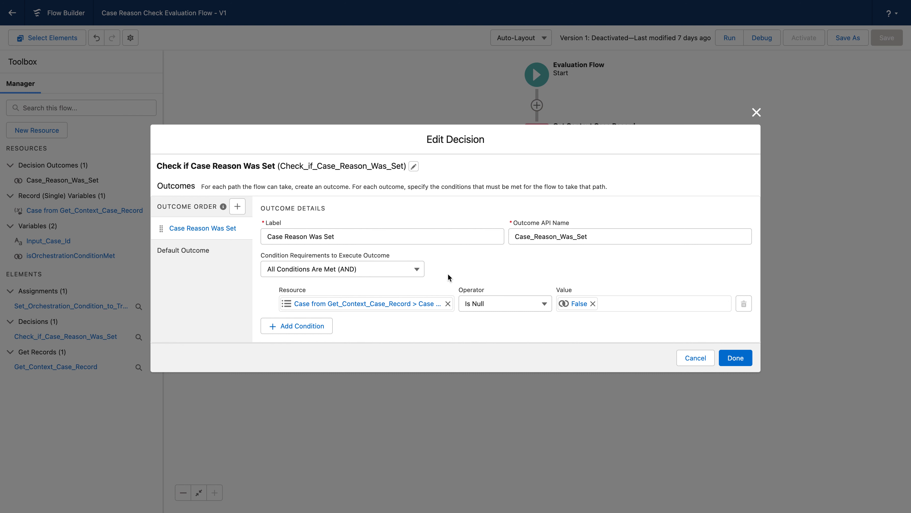
# Step: Rename the decision's default outcome to "No Case Reason" and apply the change
pyautogui.click(215, 249)
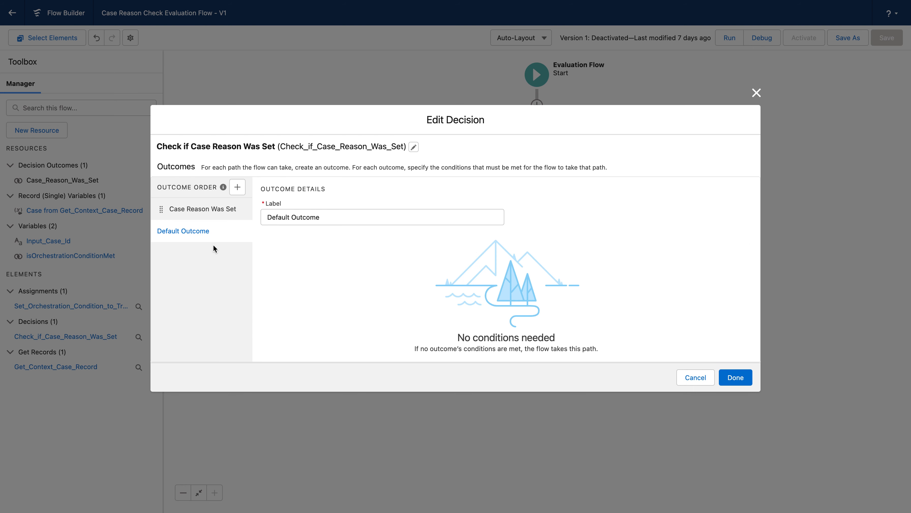
pyautogui.tripleClick(288, 215)
pyautogui.write('M')
pyautogui.press('BackSpace')
pyautogui.write('No Cas')
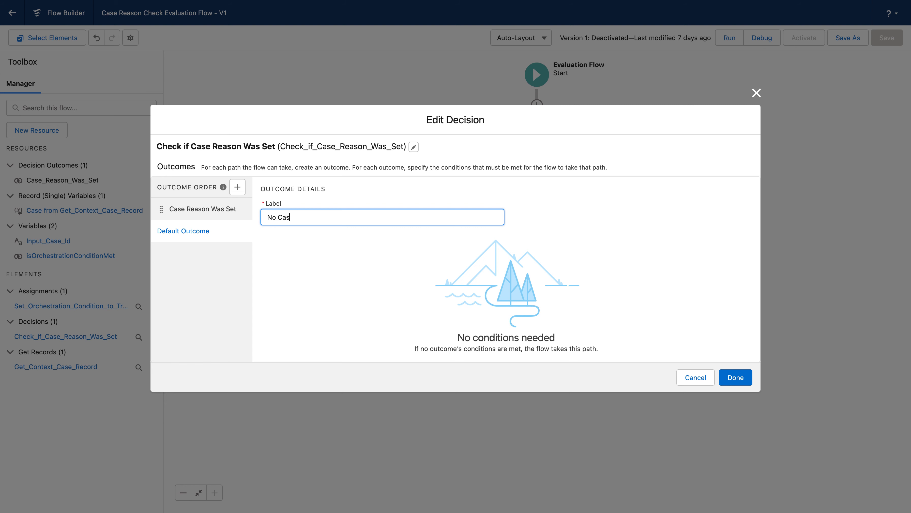
pyautogui.write('e Reason')
pyautogui.click(323, 279)
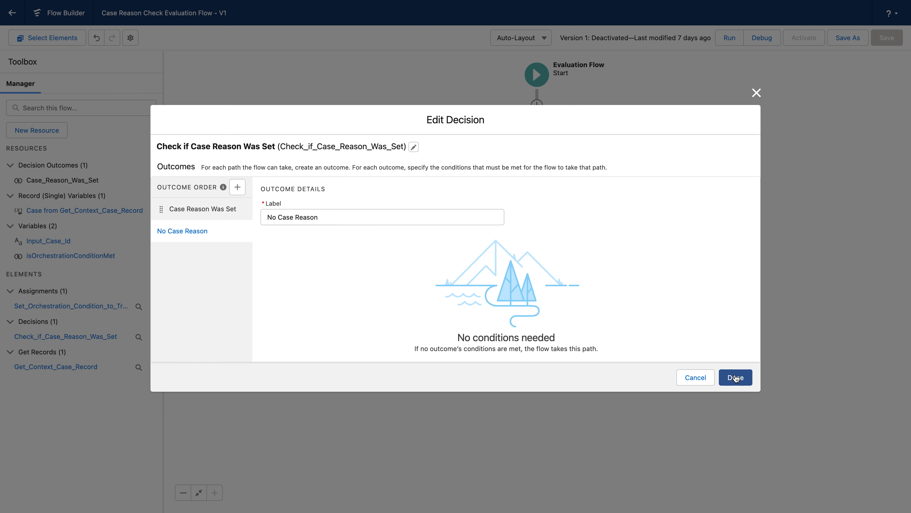
pyautogui.click(735, 378)
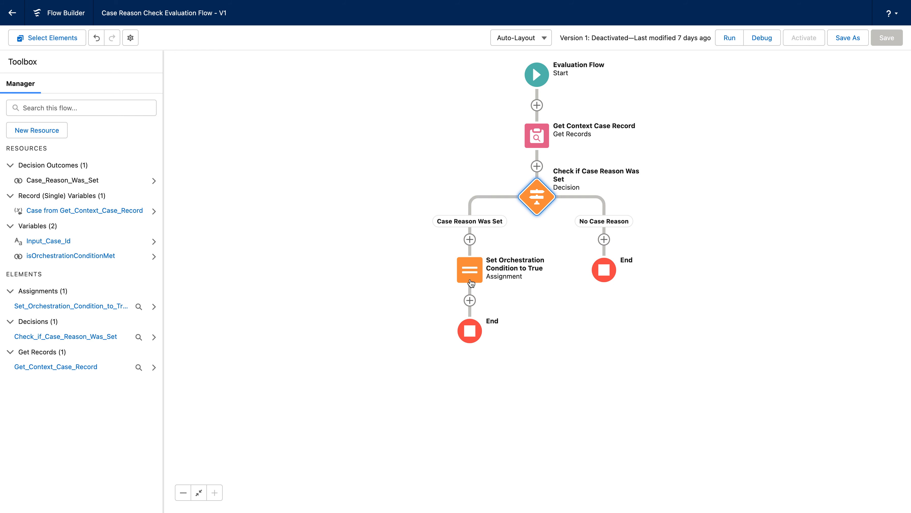
# Step: Review the isOrchestrationConditionMet variable's data type and availability outside the flow
pyautogui.click(471, 284)
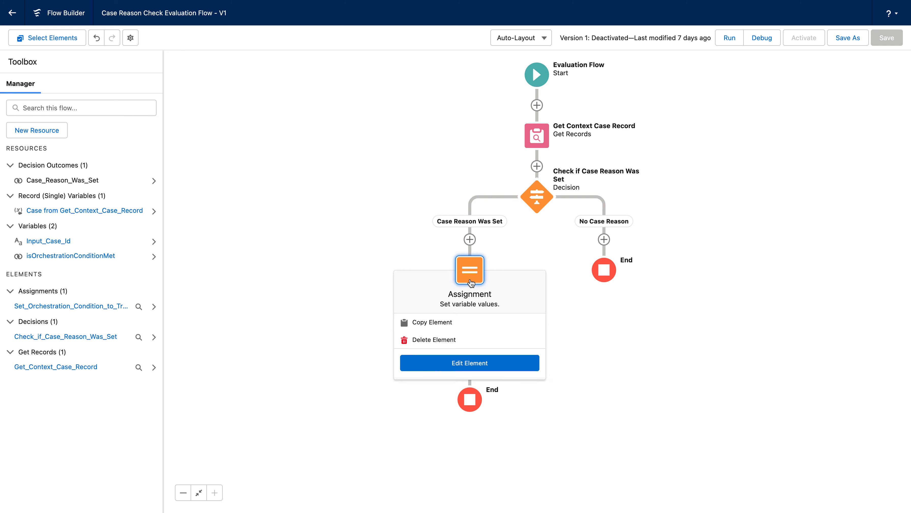
pyautogui.click(377, 231)
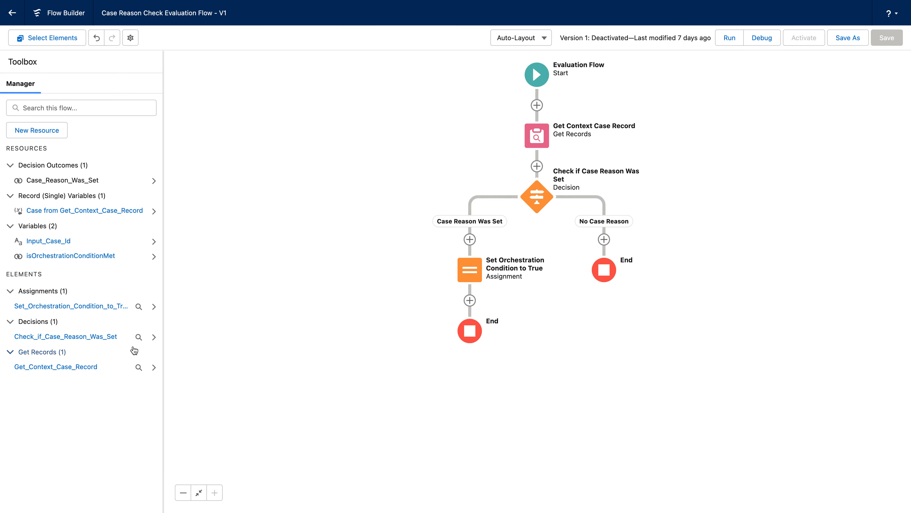
pyautogui.click(66, 257)
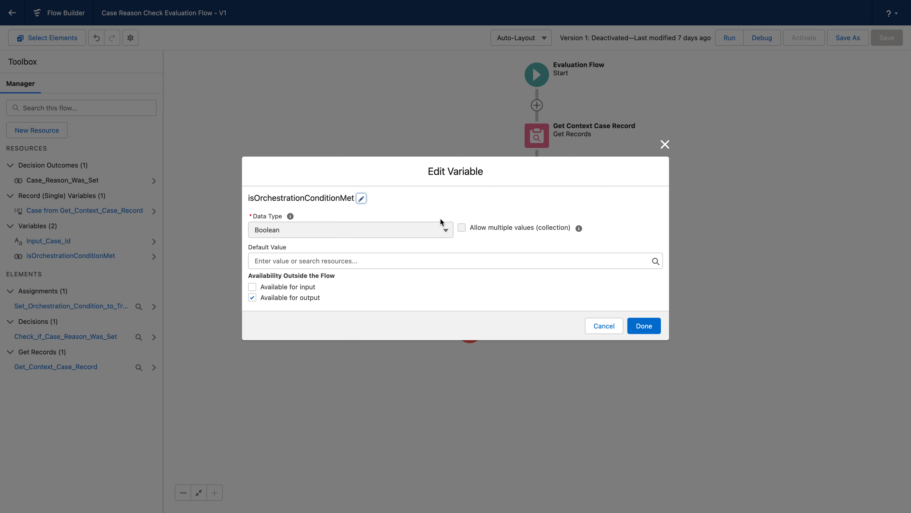
pyautogui.click(468, 174)
pyautogui.click(665, 145)
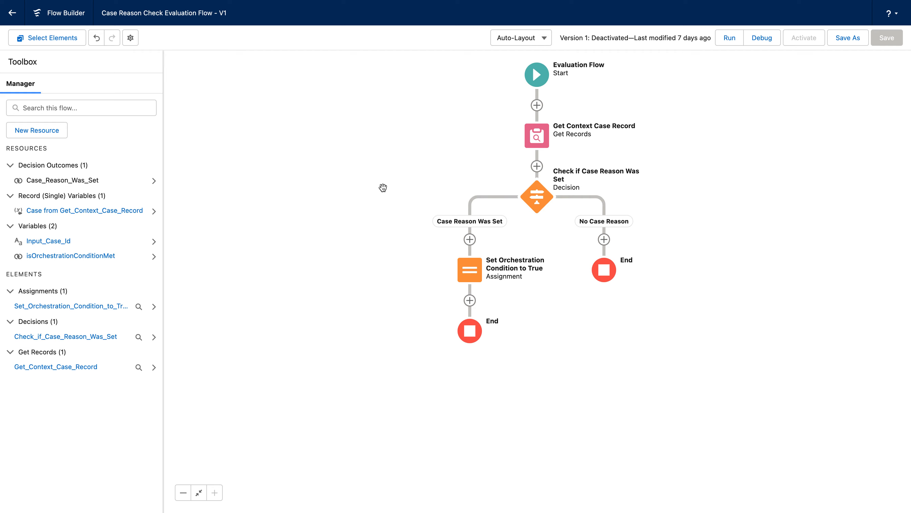
# Step: Review the variable value set by the Set Orchestration Condition to True assignment
pyautogui.click(470, 270)
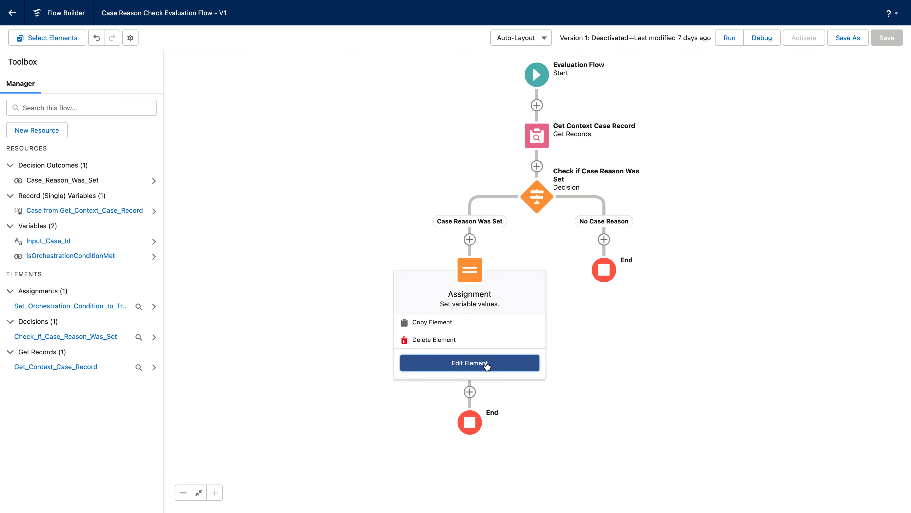
pyautogui.click(487, 366)
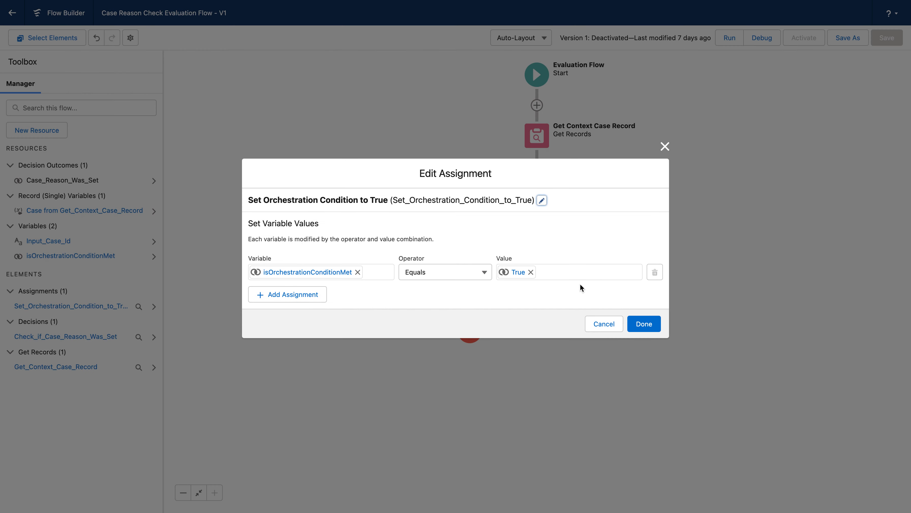
pyautogui.click(651, 323)
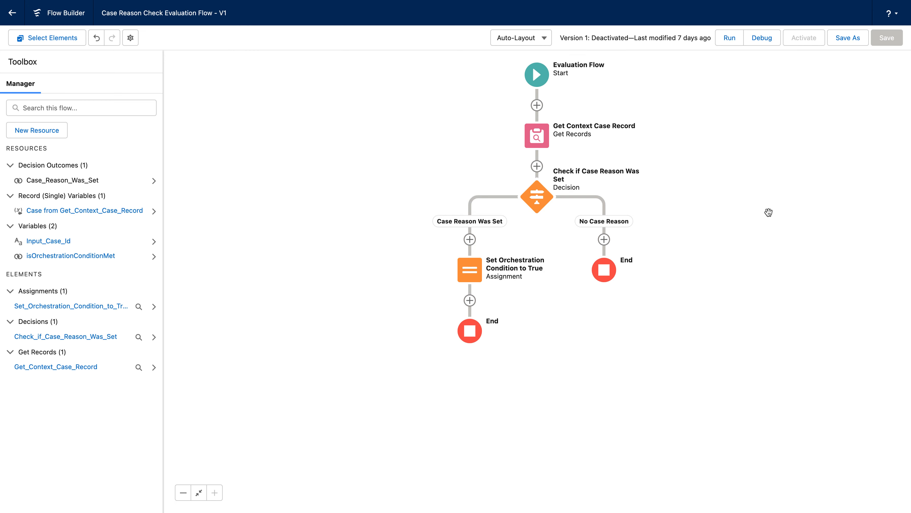
# Step: Start a new assignment on the No Case Reason path that sets isOrchestrationConditionMet equal to $GlobalConstant.False
pyautogui.click(604, 240)
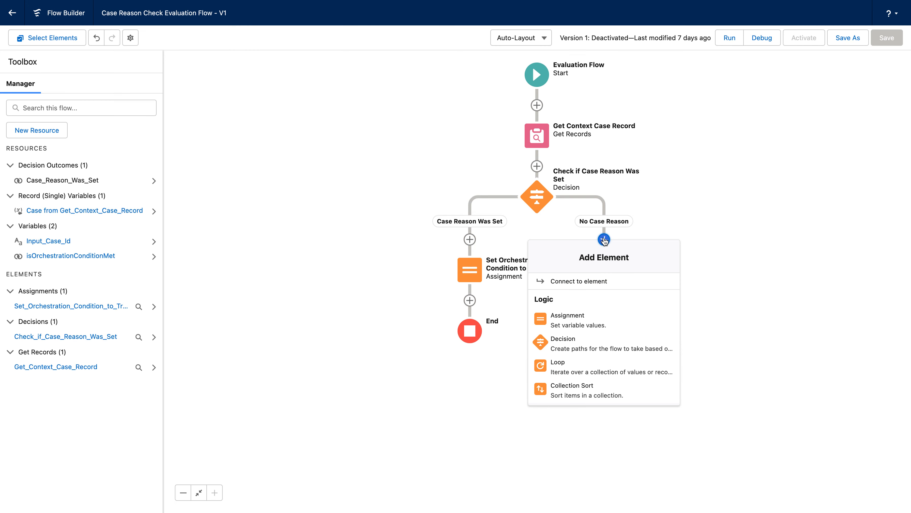
pyautogui.click(575, 319)
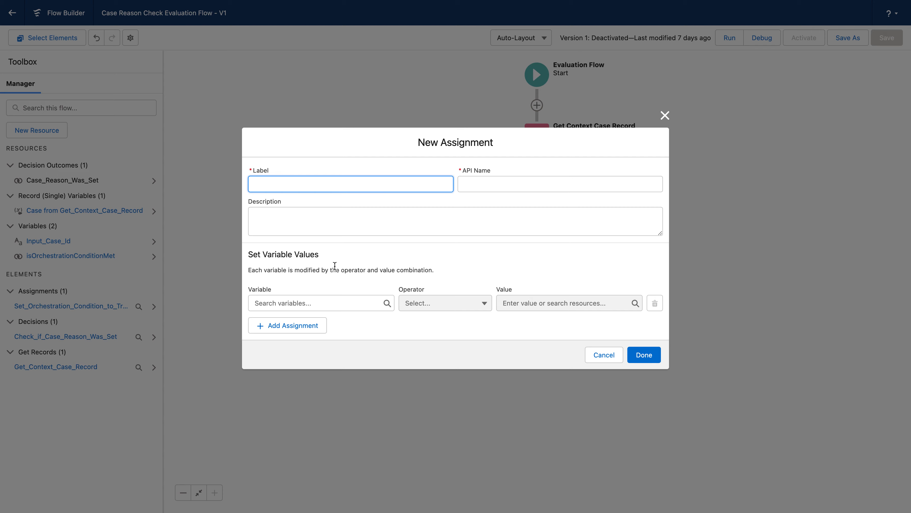
pyautogui.click(326, 300)
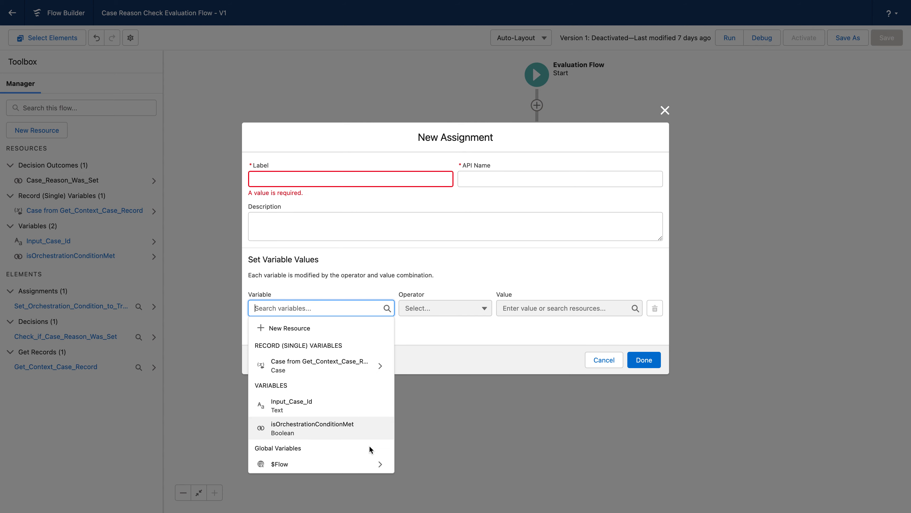
pyautogui.click(357, 435)
pyautogui.click(532, 309)
pyautogui.write('false')
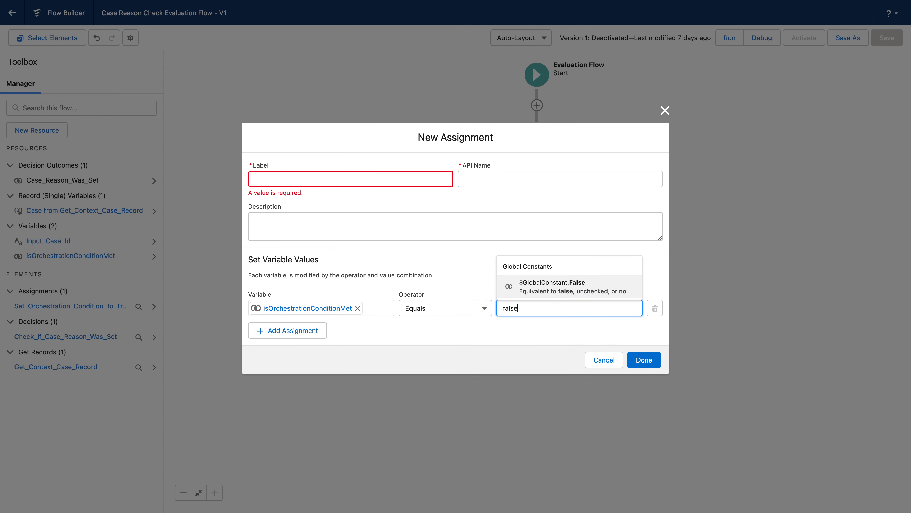
pyautogui.click(577, 291)
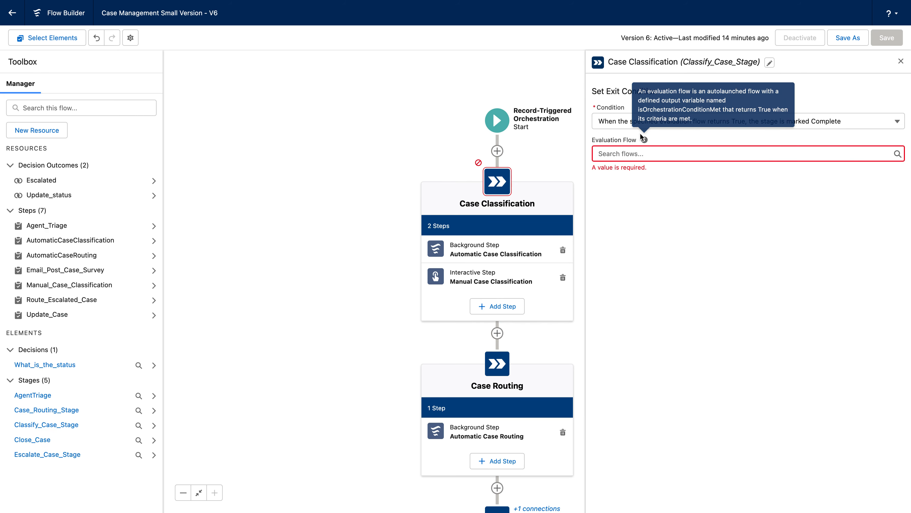
# Step: In the Case Classification stage's exit condition, select Case Reason Check Evaluation Flow and set Input_Case_Id to {!$Record.Id}
pyautogui.click(652, 152)
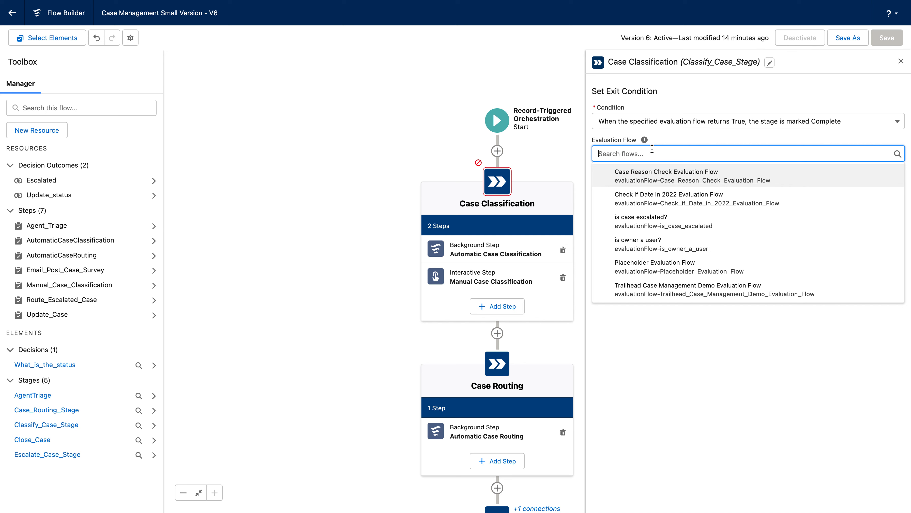
pyautogui.click(660, 172)
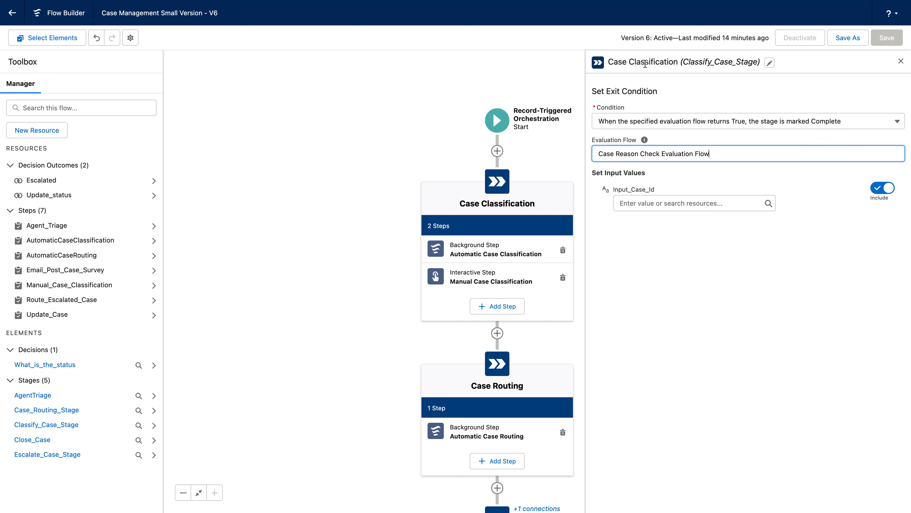
pyautogui.click(665, 207)
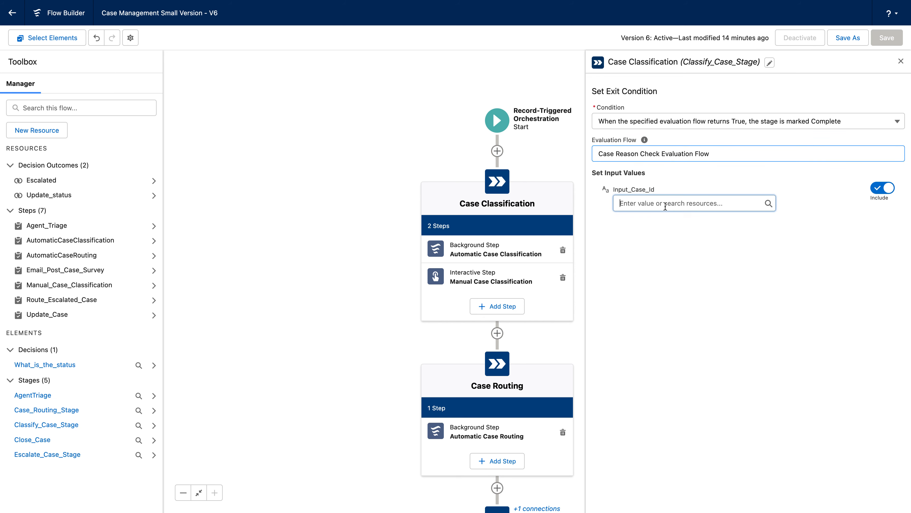
pyautogui.write('rec')
pyautogui.click(667, 242)
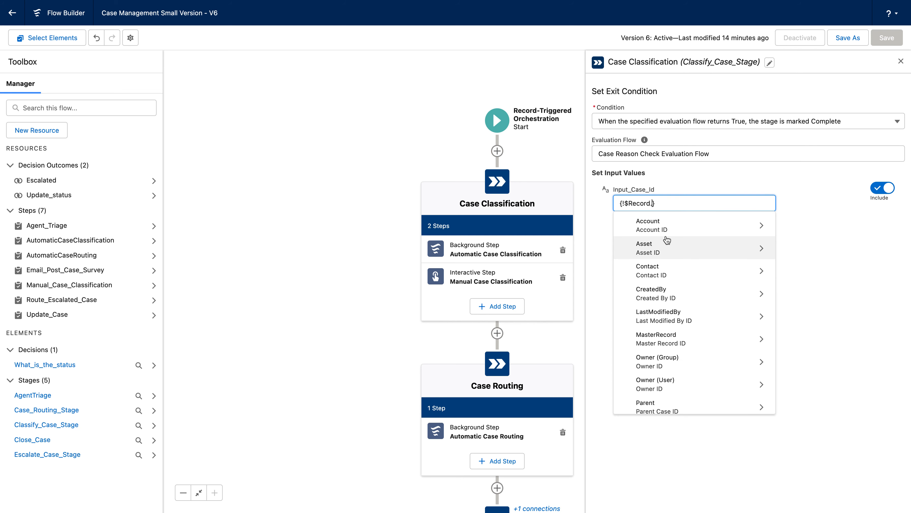
pyautogui.write('Id')
pyautogui.scroll(-3, 716, 296)
pyautogui.scroll(-5, 715, 296)
pyautogui.click(705, 300)
pyautogui.click(764, 295)
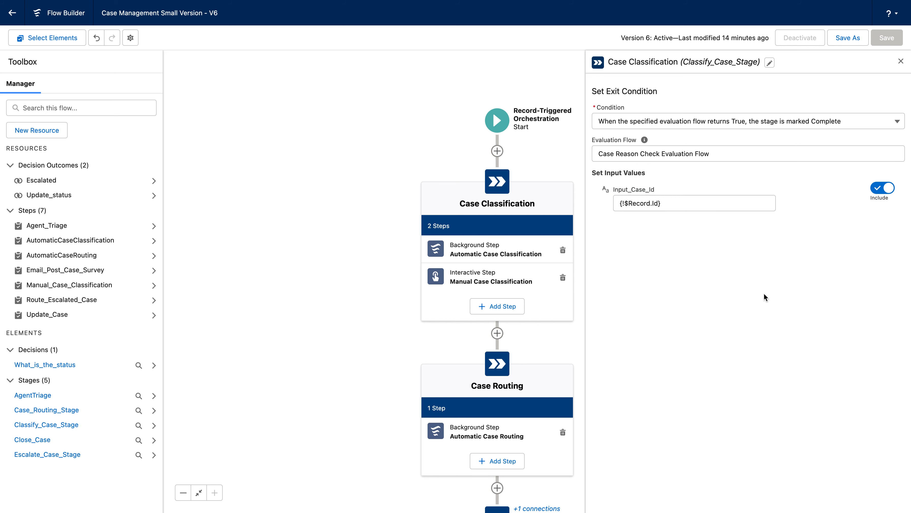
pyautogui.click(900, 61)
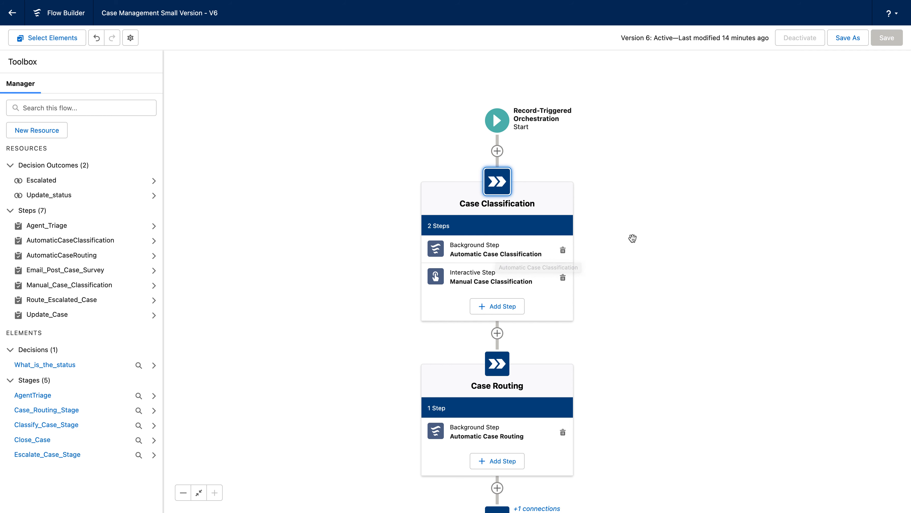
# Step: Open the actions of the Case Classification stage to edit it
pyautogui.click(493, 181)
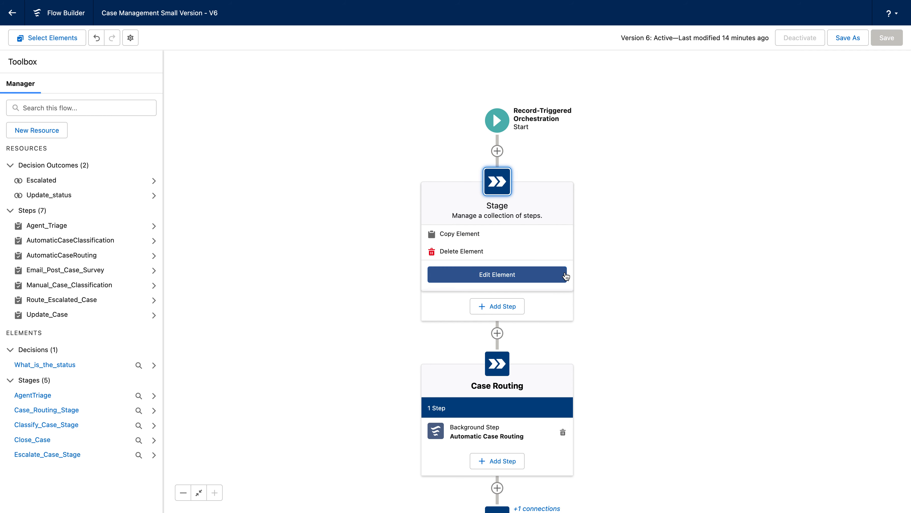